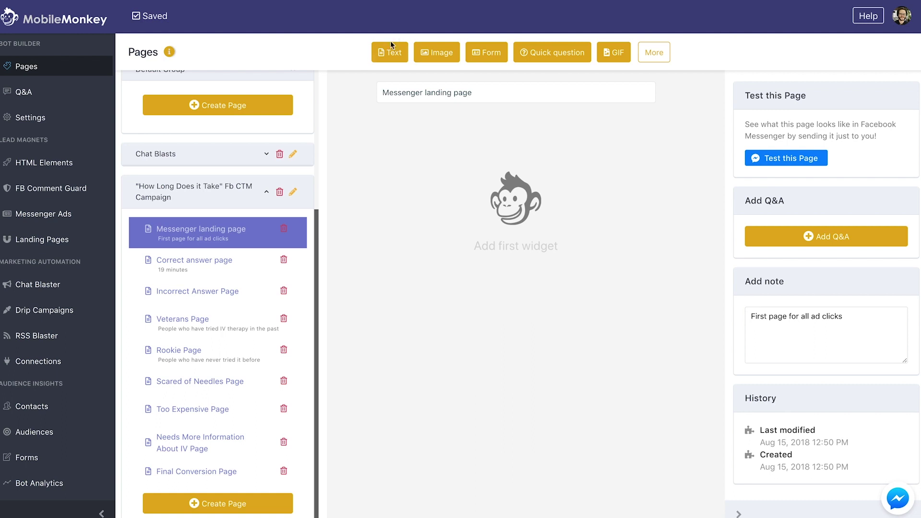
- Write the landing page text about ResetIV's 15,000 IV hangover treatments and 5-star client ratings
click(392, 46)
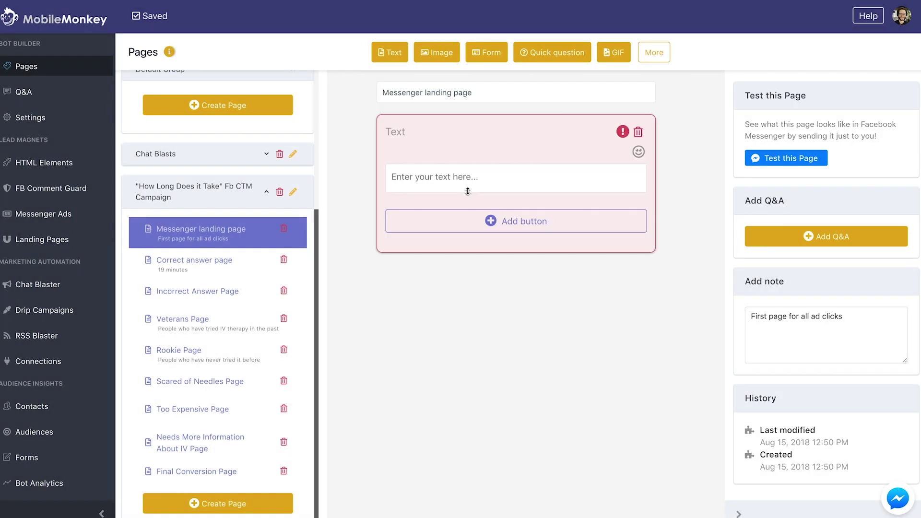
text(Hey)
key(BackSpace)
key(BackSpace)
key(BackSpace)
text(Thanks)
text(for s)
text(topp)
key(BackSpace)
key(BackSpace)
key(BackSpace)
text(opping by! )
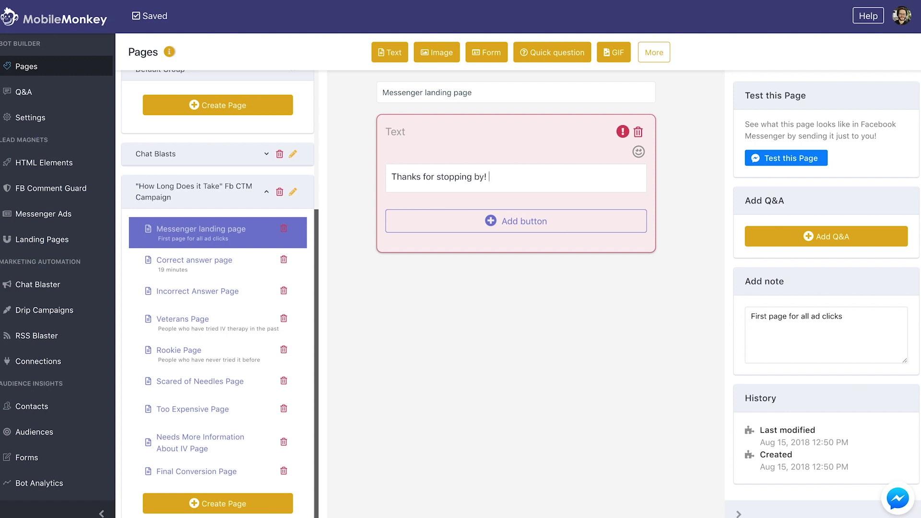
text(Reset)
text(IV)
text( is )
text(LAs)
key(BackSpace)
key(BackSpace)
text(as VE)
text(gas)
key(BackSpace)
key(BackSpace)
key(BackSpace)
key(BackSpace)
key(BackSpace)
key(BackSpace)
text(has)
text(provided )
text(over )
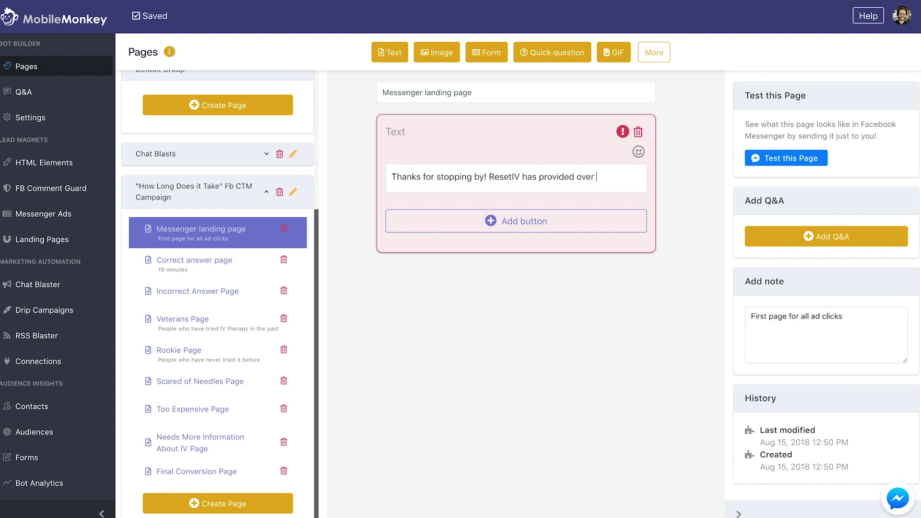
text(15)
text(,000 )
text(IVhango)
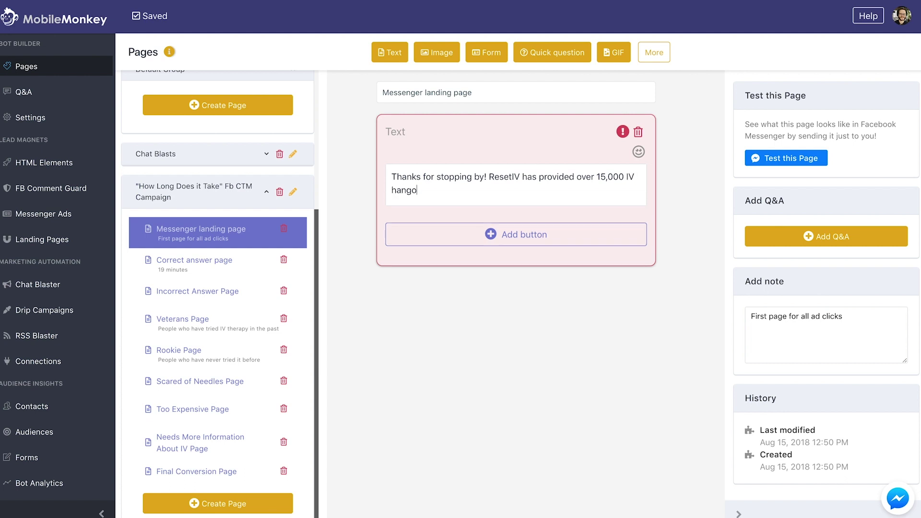
text(vvtrow)
key(BackSpace)
key(BackSpace)
text(eatmn)
key(BackSpace)
key(BackSpace)
text(ments, )
text(with )
text(over)
text( 90)
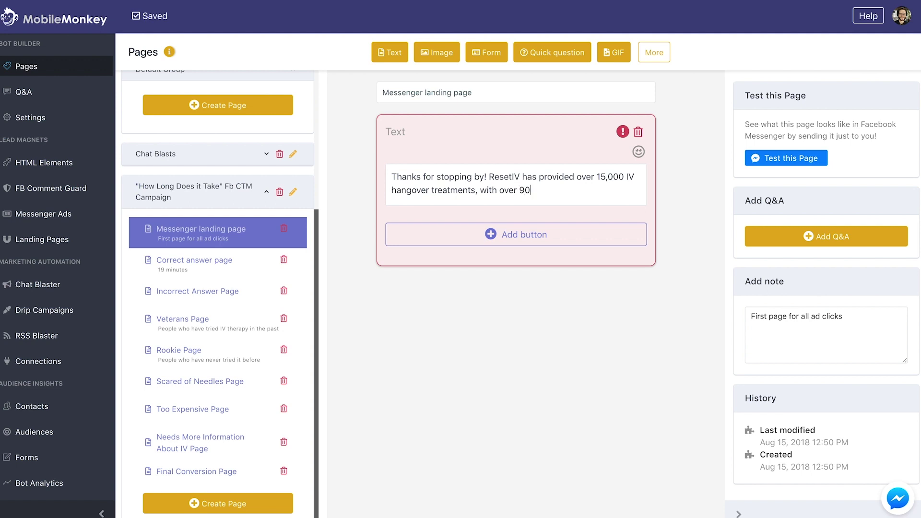
text(% of )
text(our )
text(first)
text( time cus)
text(lients )
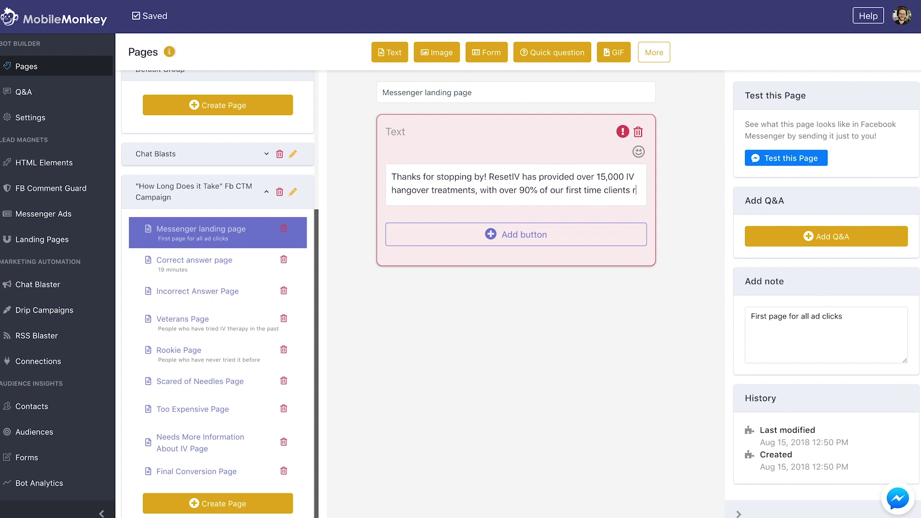
text(rating)
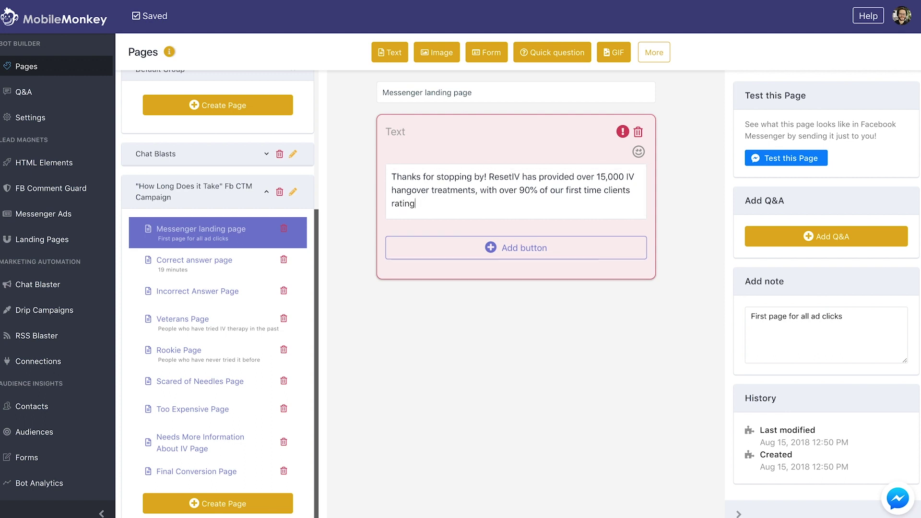
text( s  ius)
text(us 5 )
text(start)
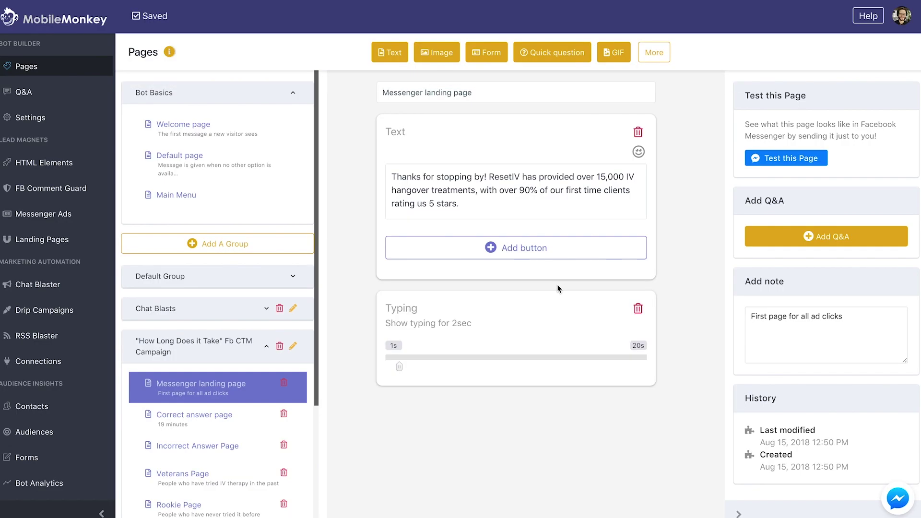
- Add a quick question asking how many minutes a hangover IV treatment takes
click(549, 57)
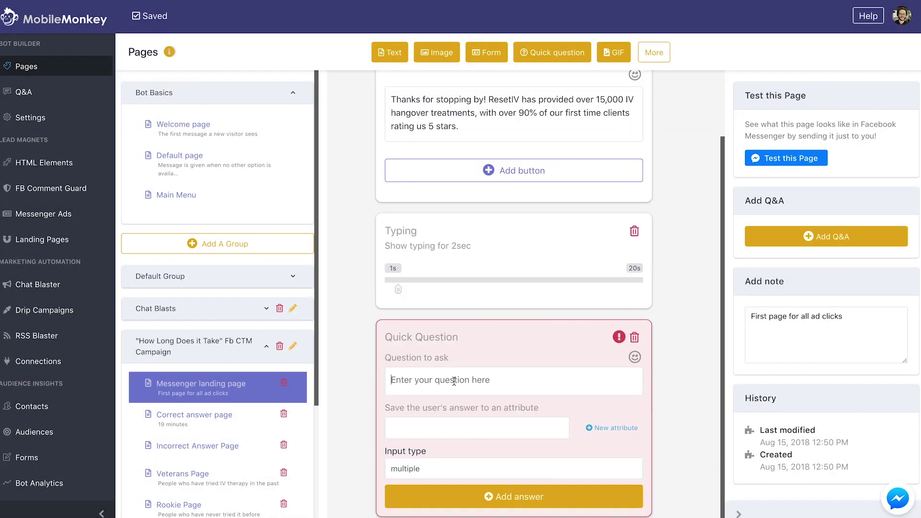
text(Howong)
key(BackSpace)
key(BackSpace)
key(BackSpace)
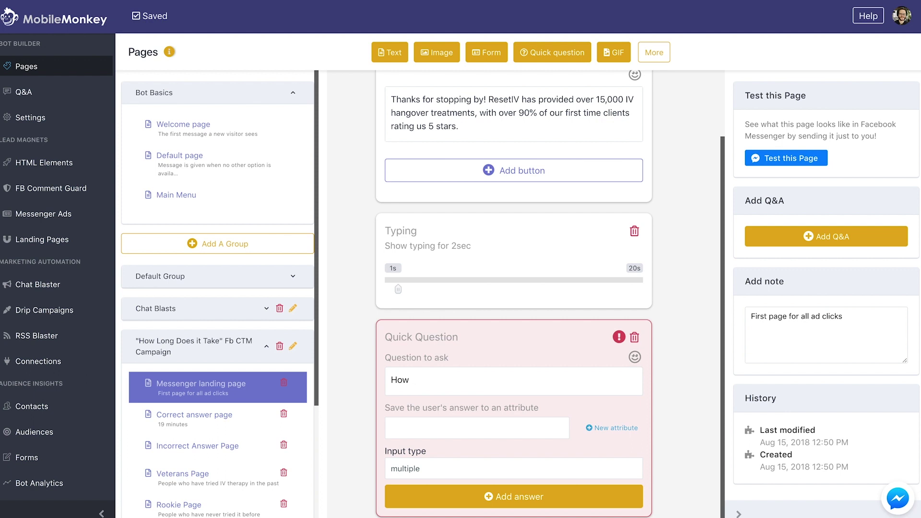
text(many minu)
text(tes does i)
text(t take )
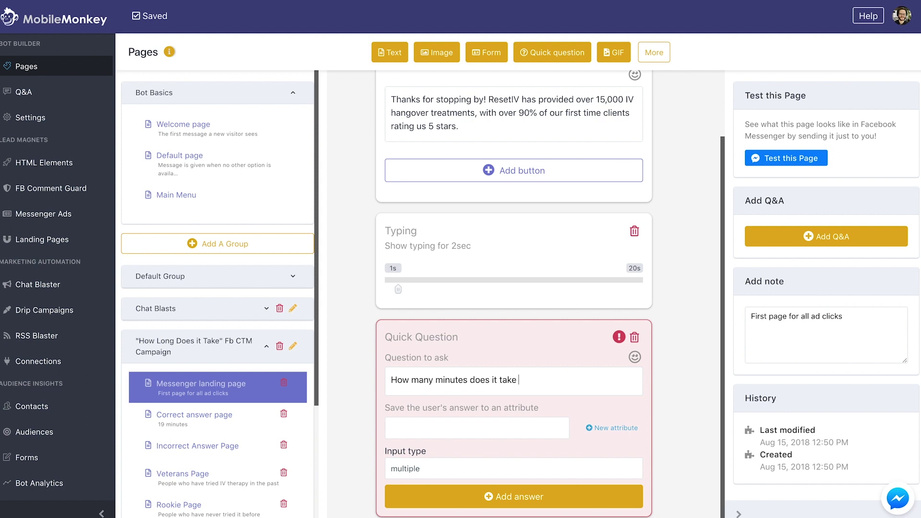
text(to)
key(BackSpace)
key(BackSpace)
key(BackSpace)
text(for )
text(an IV tre)
text(atment to c)
text(omple)
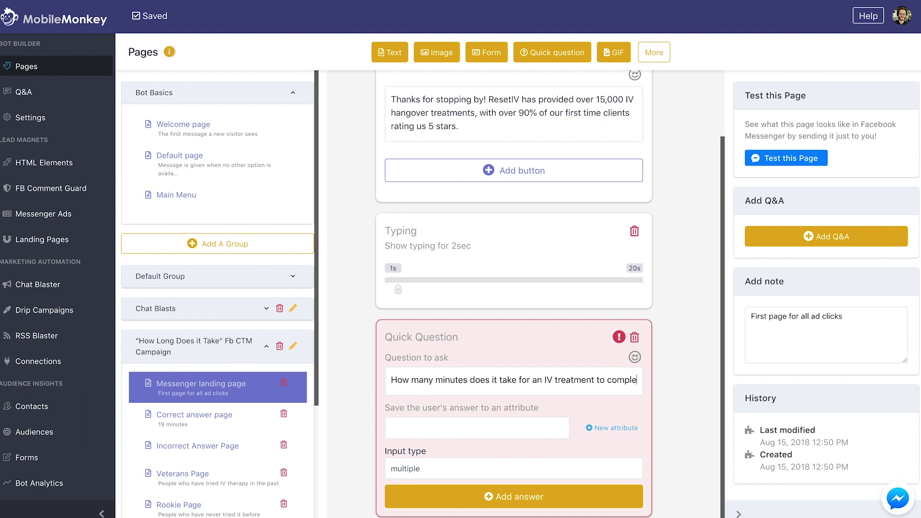
text(tely cure a)
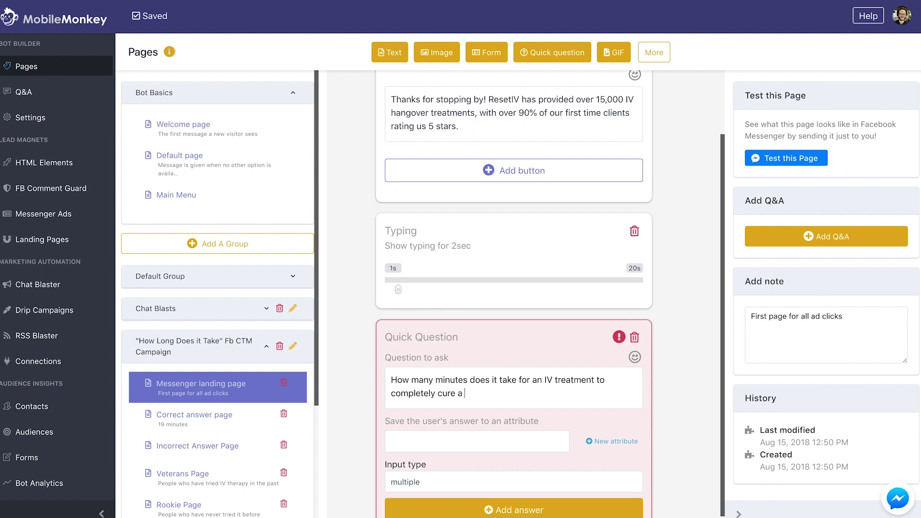
text( sever ha)
text(ngover)
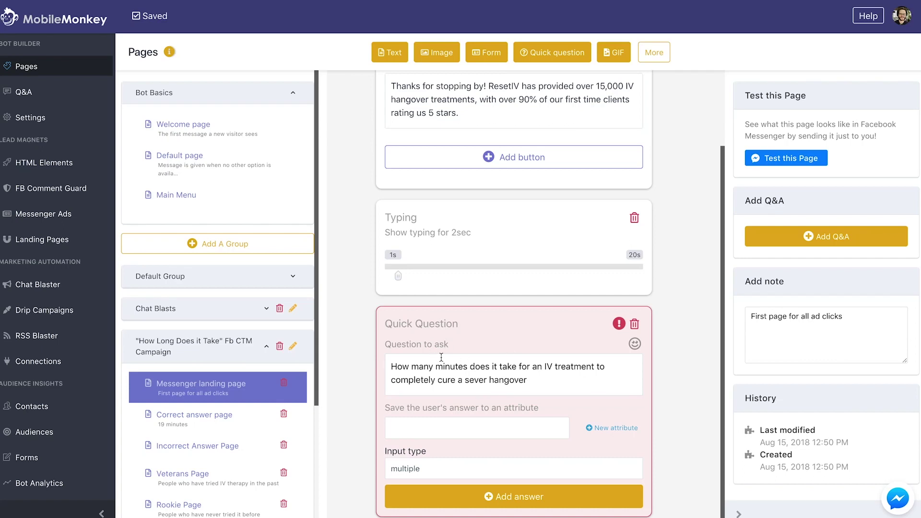
- Reword the question to ask how long an IV takes to completely cure a severe hangover
click(393, 367)
text(")
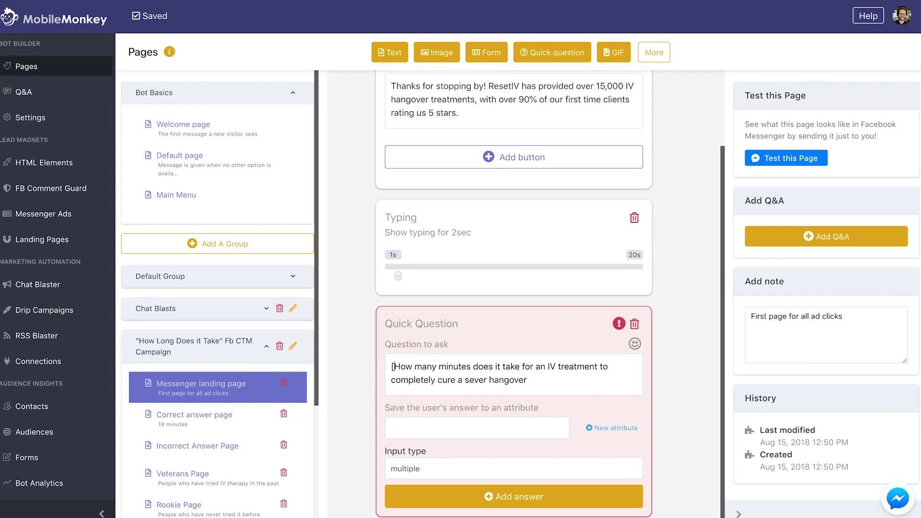
text(CONTES)
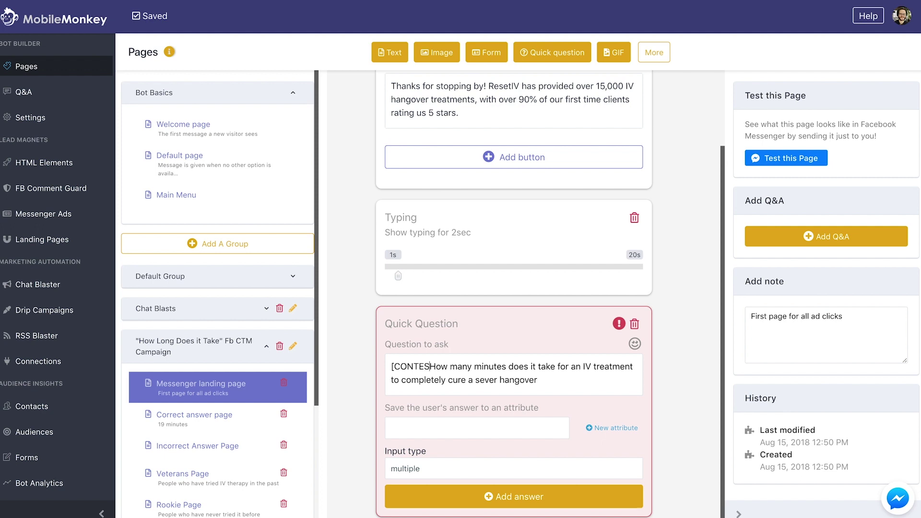
text(T])
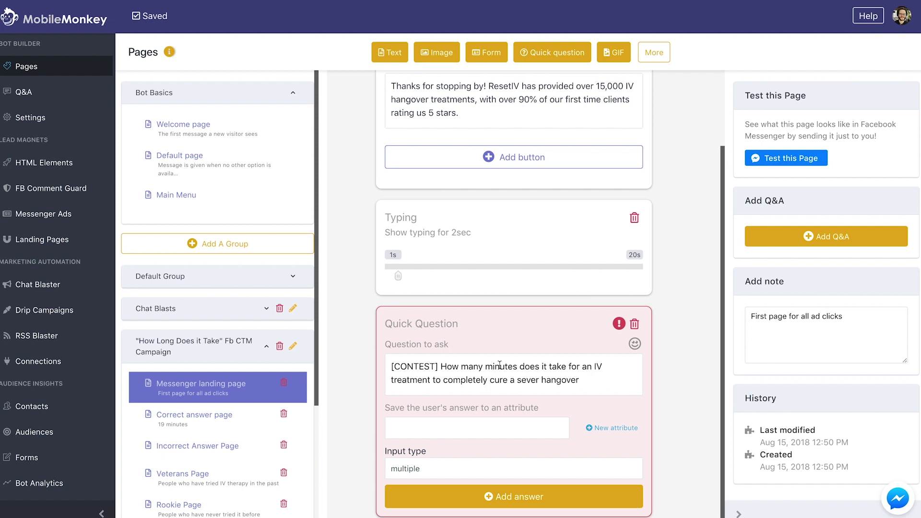
double_click(523, 367)
text(do you )
text(think)
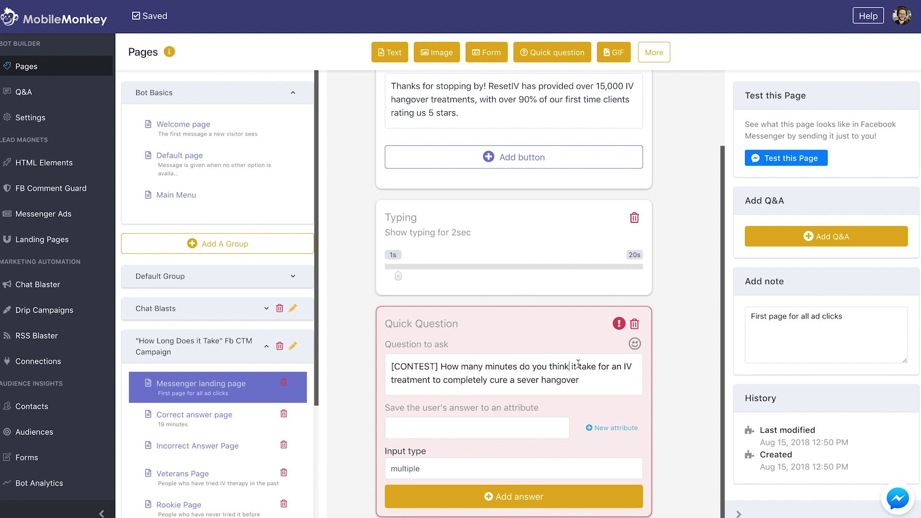
click(596, 367)
text(s)
double_click(624, 369)
text(a han)
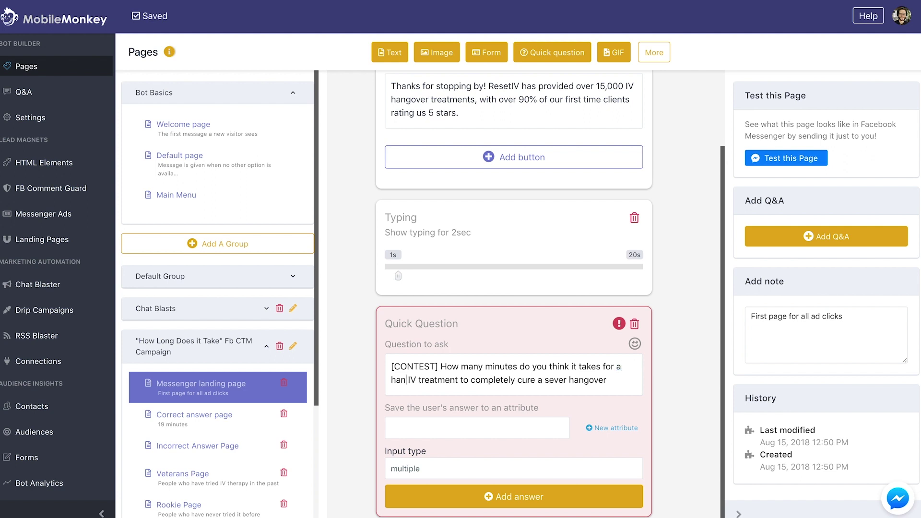
text(gover)
key(BackSpace)
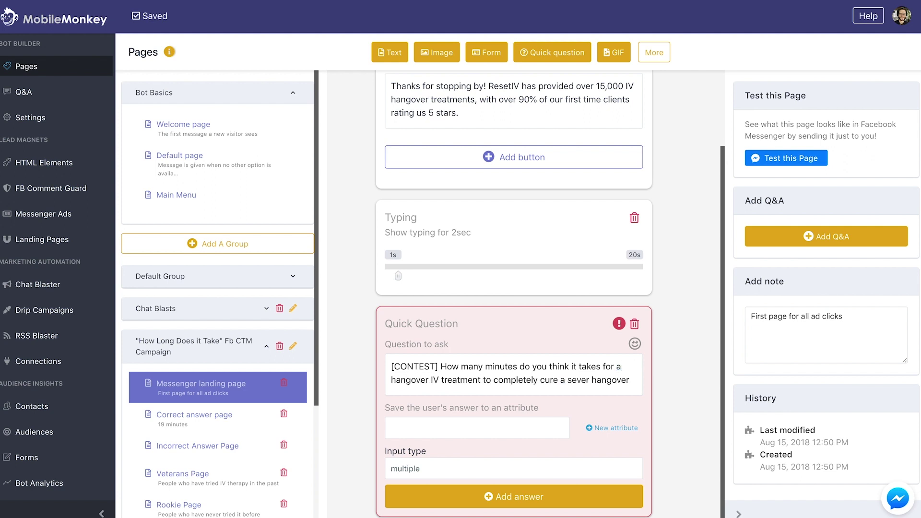
text(?)
- Save the quick question's replies to a new MINUTESANSWER attribute and add a first answer
click(530, 422)
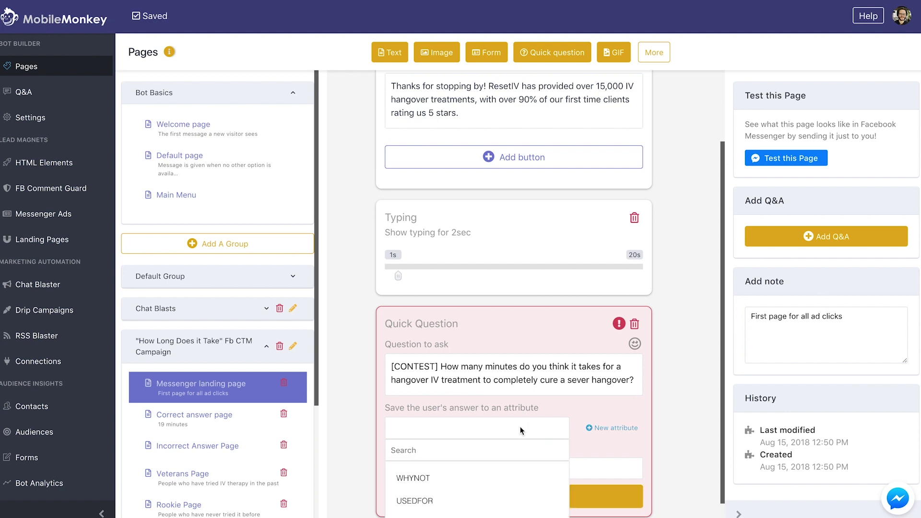
text(minutes)
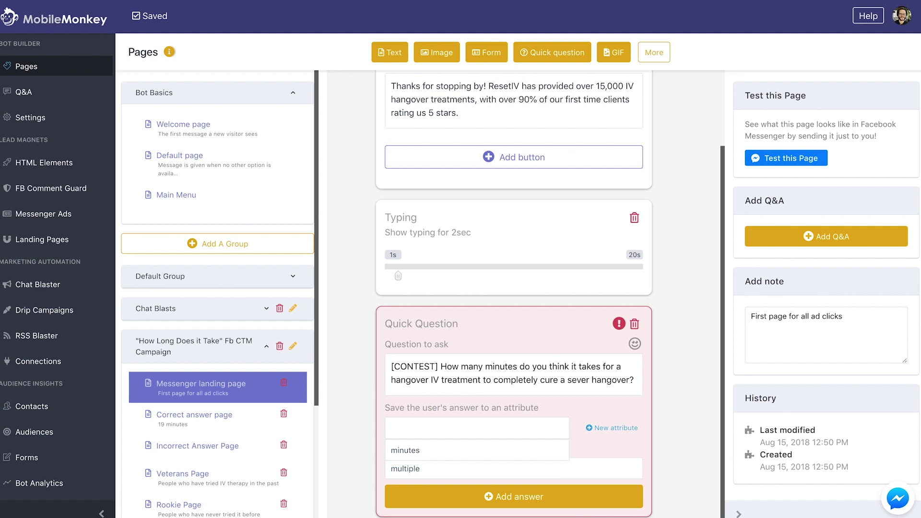
text(answe)
key(Escape)
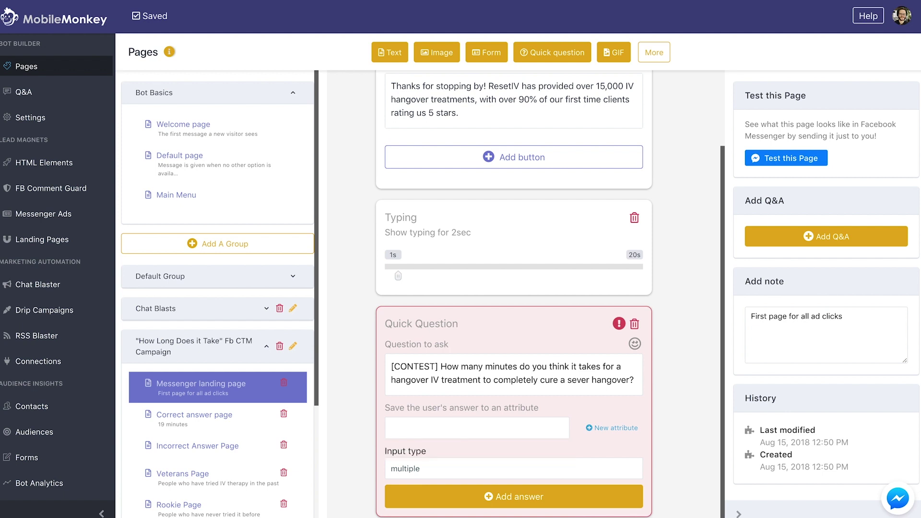
click(606, 430)
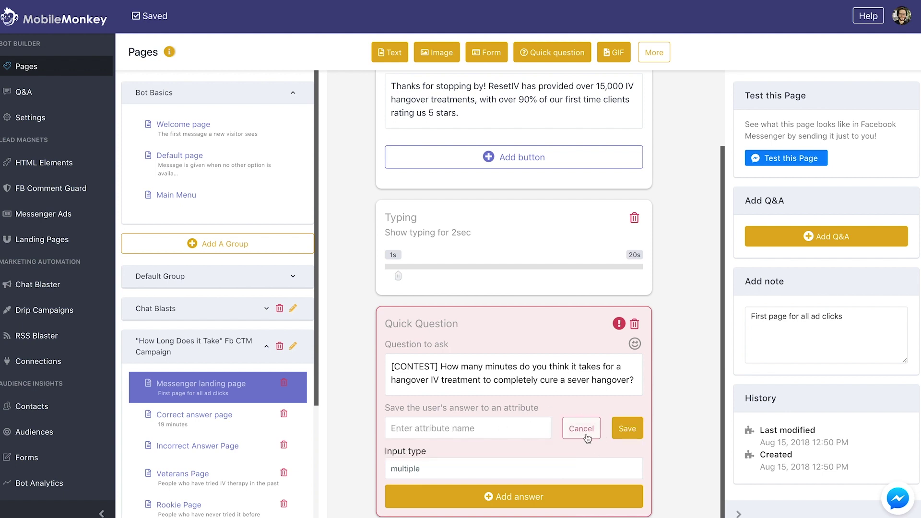
text(minutt)
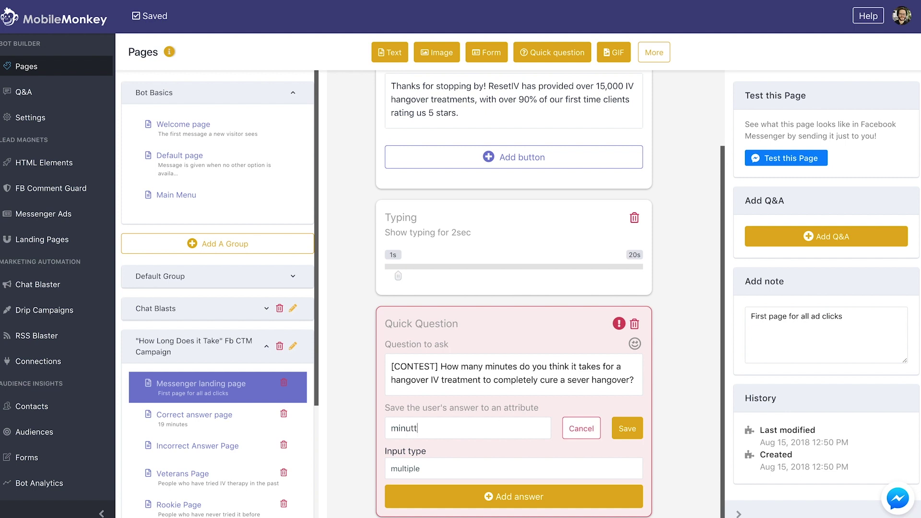
text(esnswe)
text(r)
key(Return)
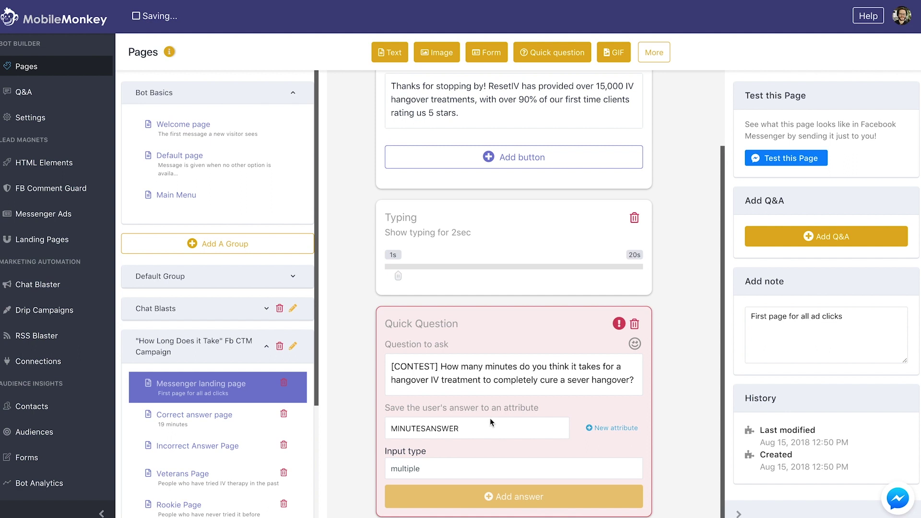
click(440, 495)
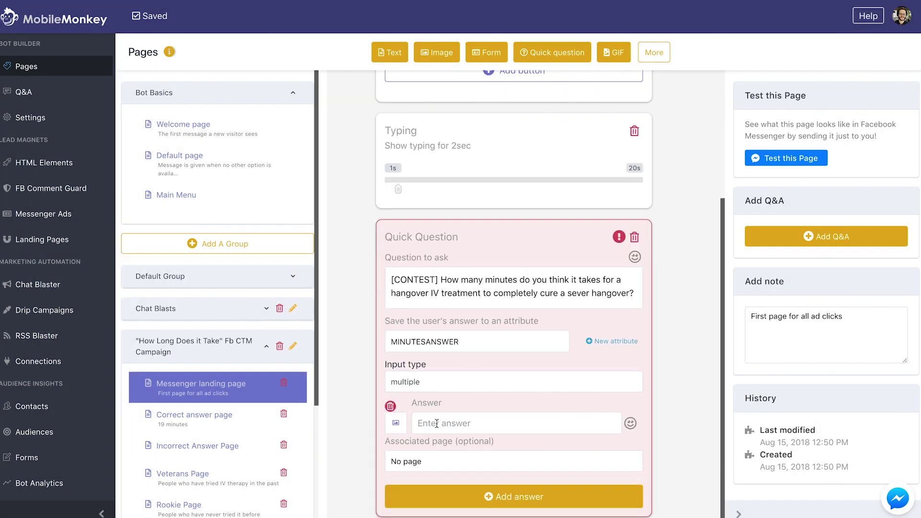
text(45 minm)
- Link the '45 min' answer to the Incorrect Answer Page and add a second answer
click(433, 461)
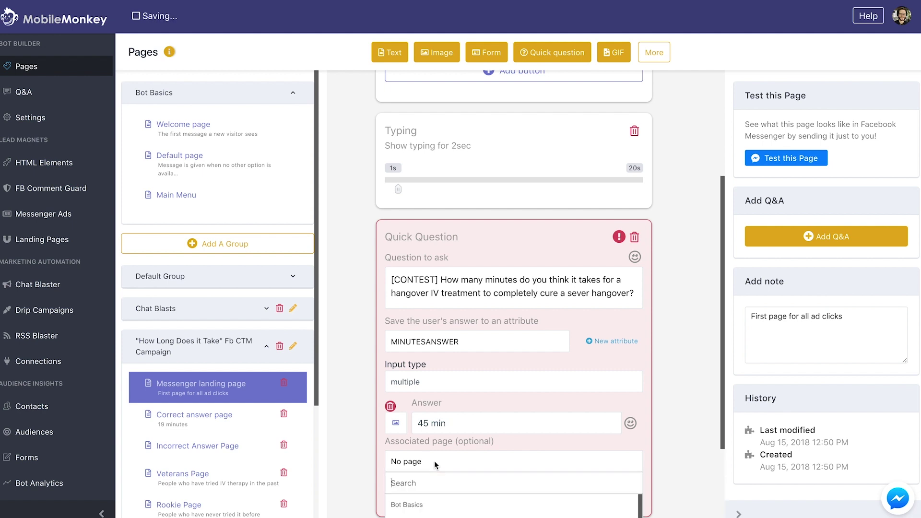
scroll(434, 460, down, 3)
scroll(465, 444, down, 3)
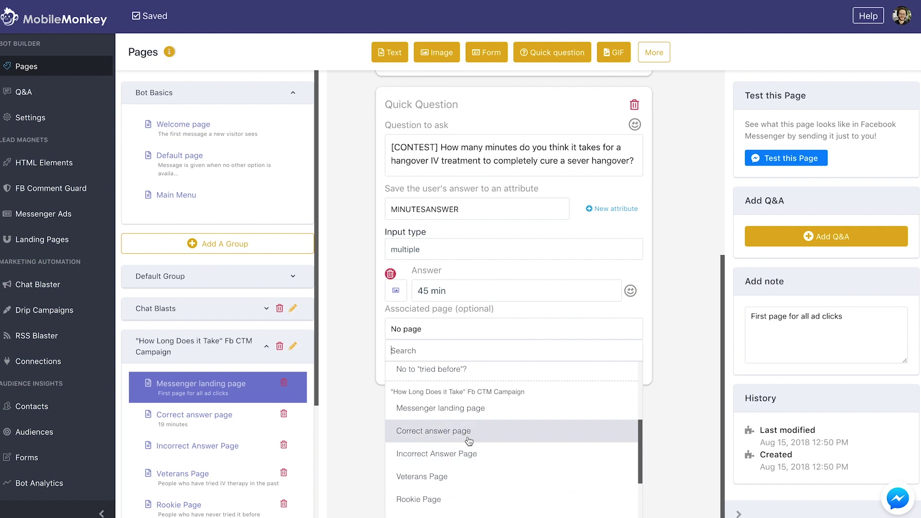
click(469, 453)
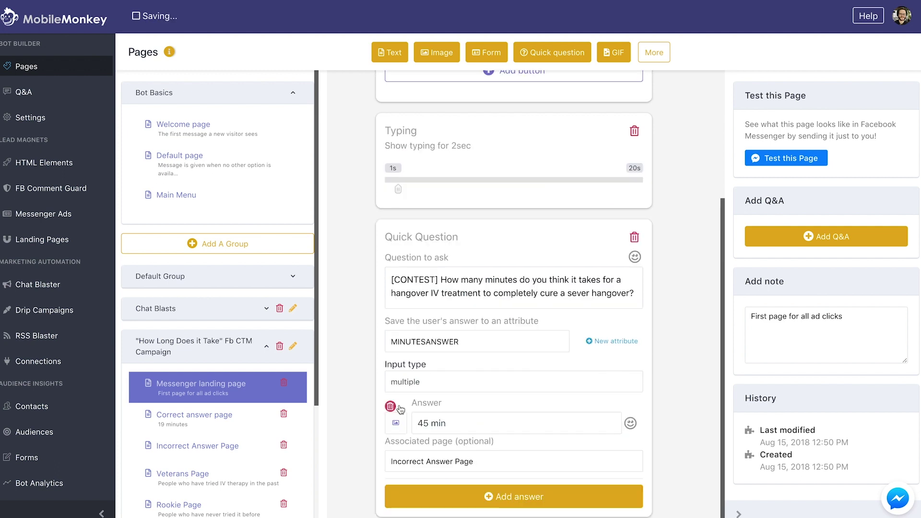
click(460, 496)
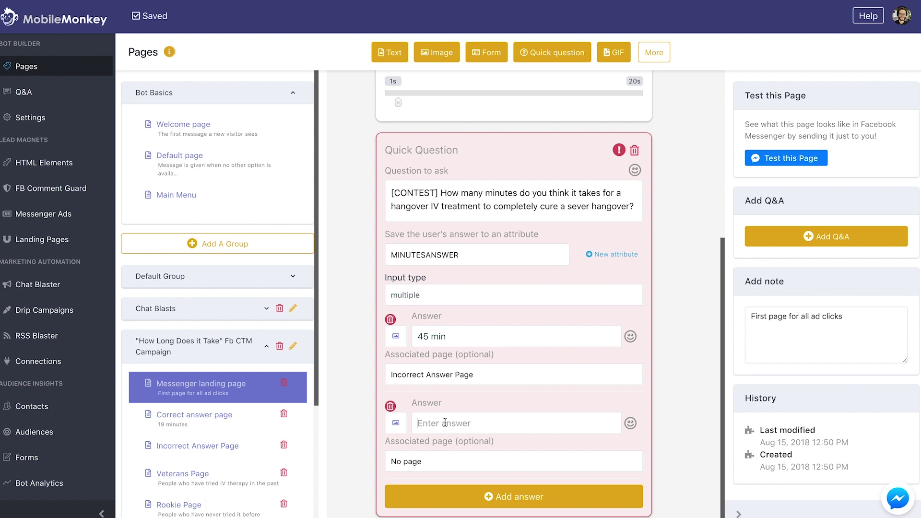
text(90)
- Correct the second answer to '19 min' and link it to the Correct answer page
key(BackSpace)
key(BackSpace)
text(19 m)
text(in)
click(445, 460)
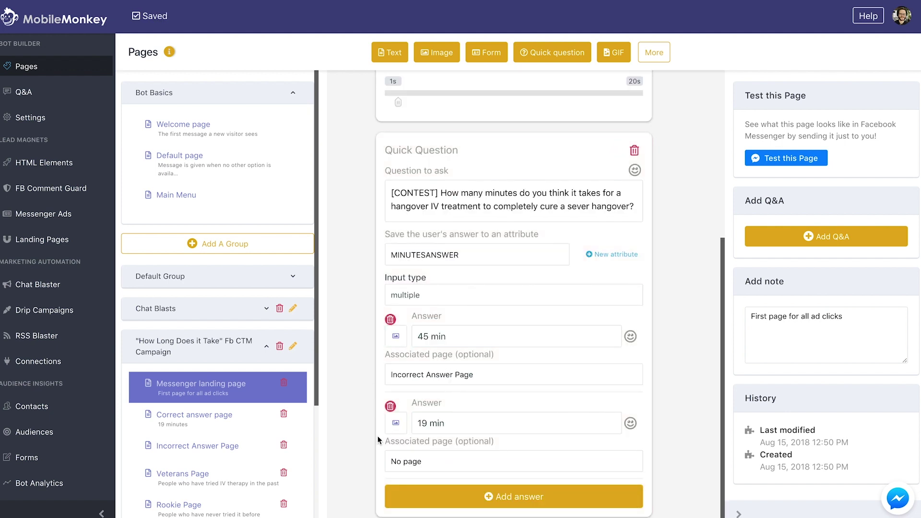
click(407, 466)
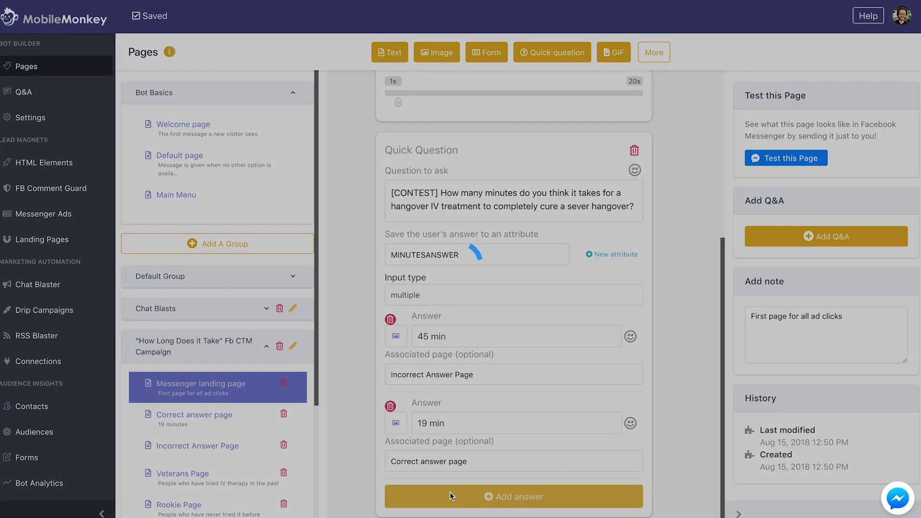
- Add a third answer, '90 minutes', linked to the Incorrect Answer Page
click(449, 491)
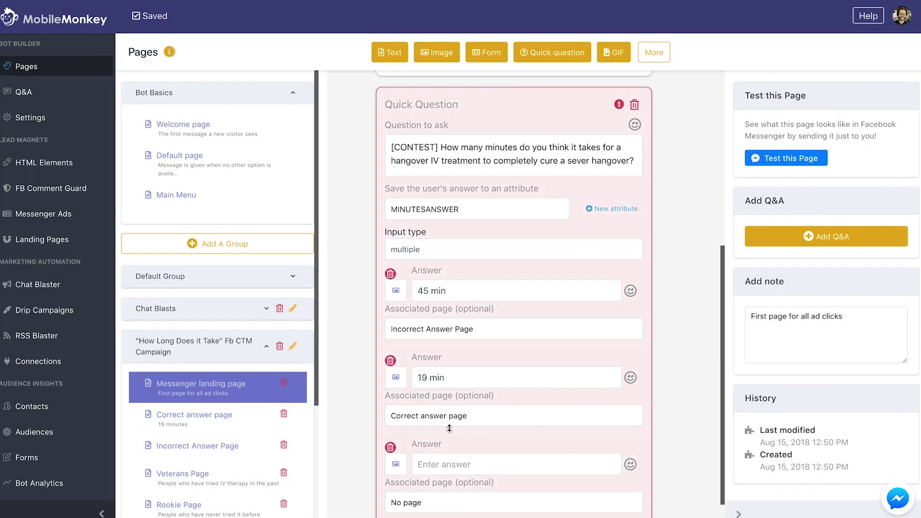
text(90 )
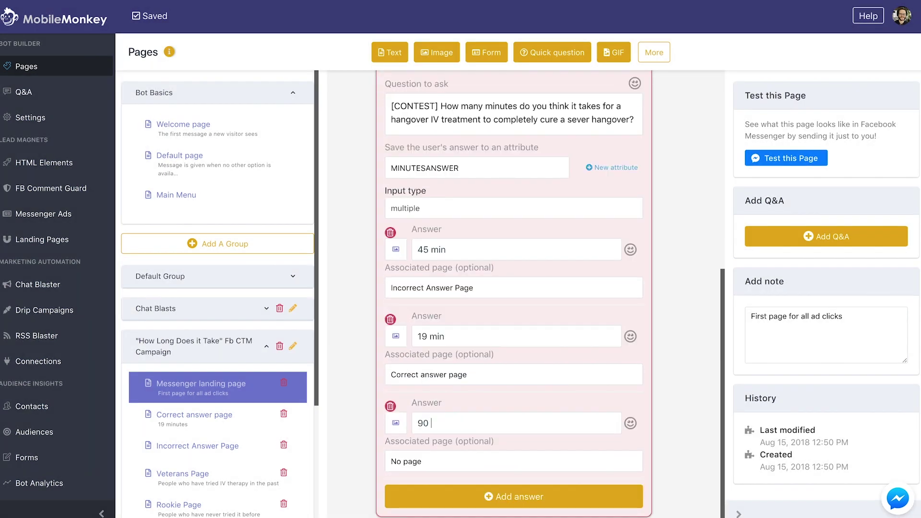
text(minutes)
click(420, 464)
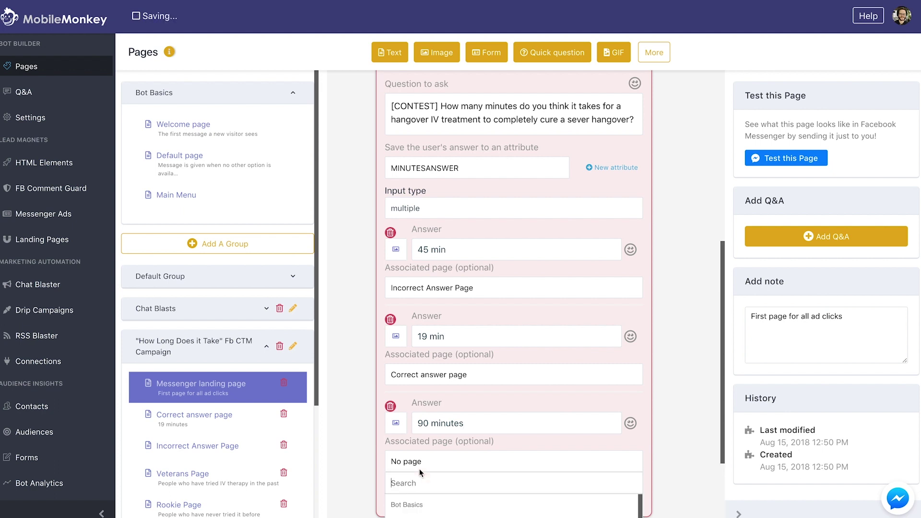
scroll(646, 447, down, 2)
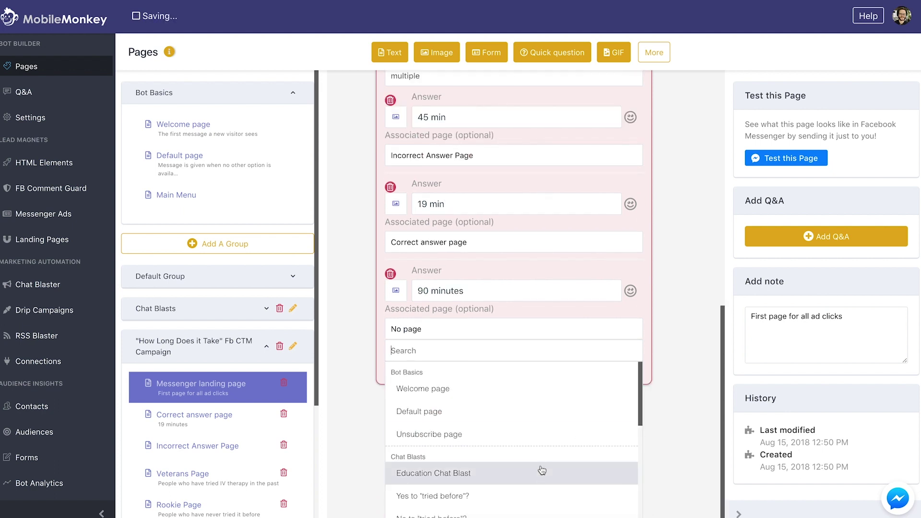
scroll(540, 476, down, 1)
scroll(540, 479, down, 1)
scroll(541, 480, down, 3)
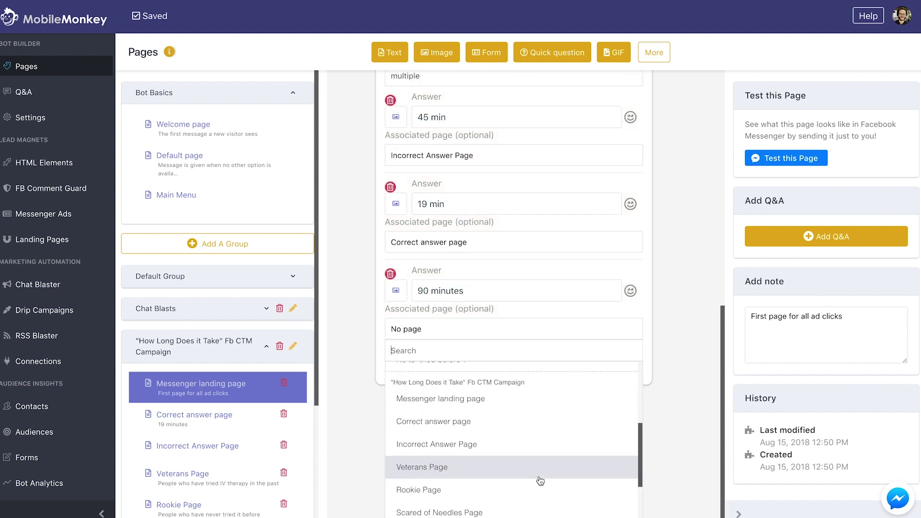
scroll(541, 480, down, 1)
scroll(540, 481, down, 1)
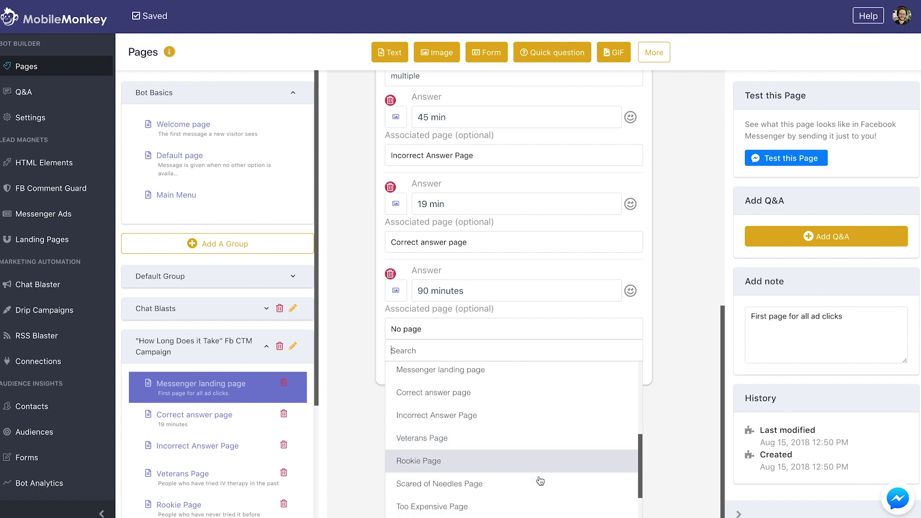
click(497, 414)
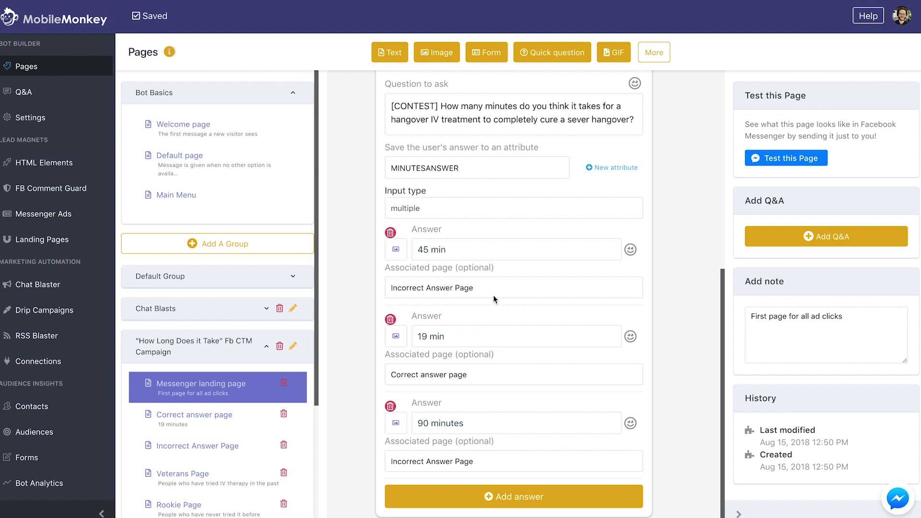
scroll(496, 292, up, 1)
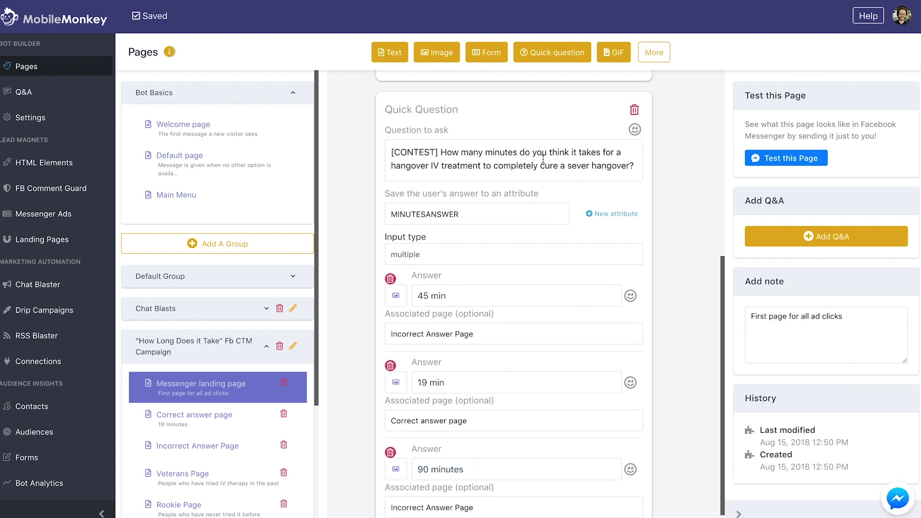
scroll(540, 166, up, 4)
scroll(539, 166, down, 5)
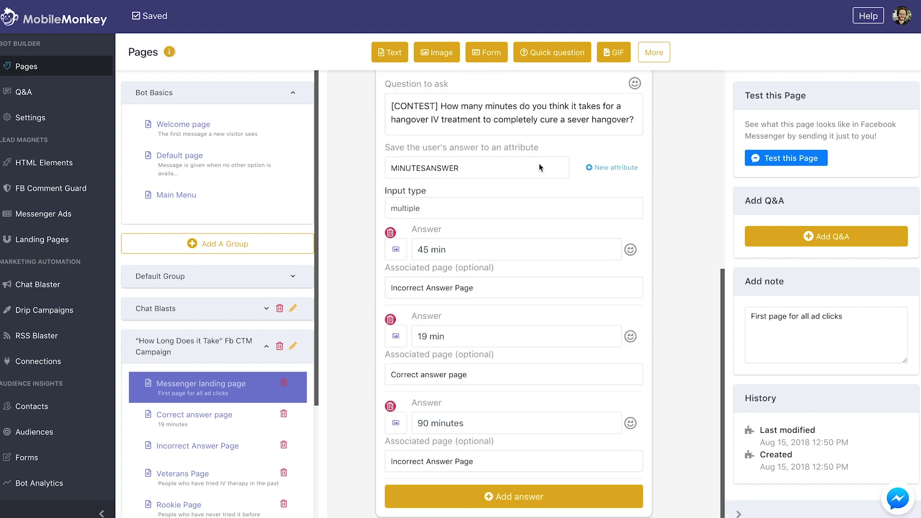